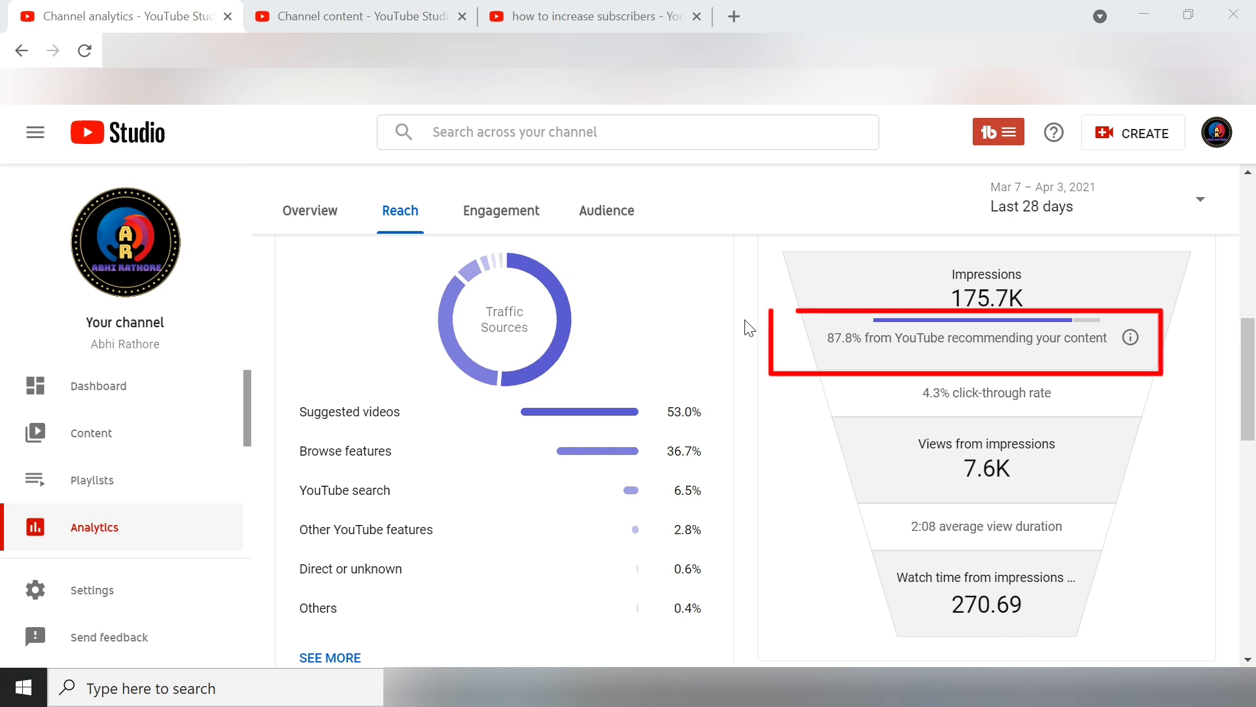
Take the draft video's title, "how to increase subscribers", as the query and search YouTube for it
mouse_move(1130, 337)
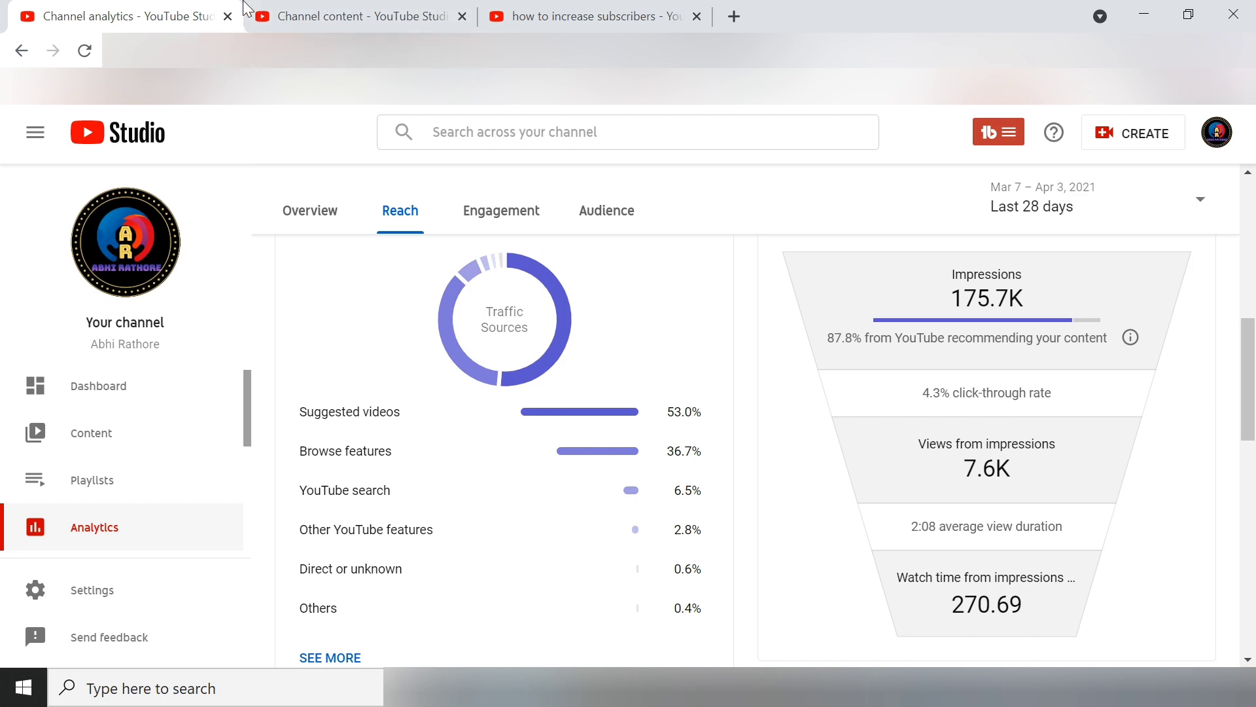
click(324, 14)
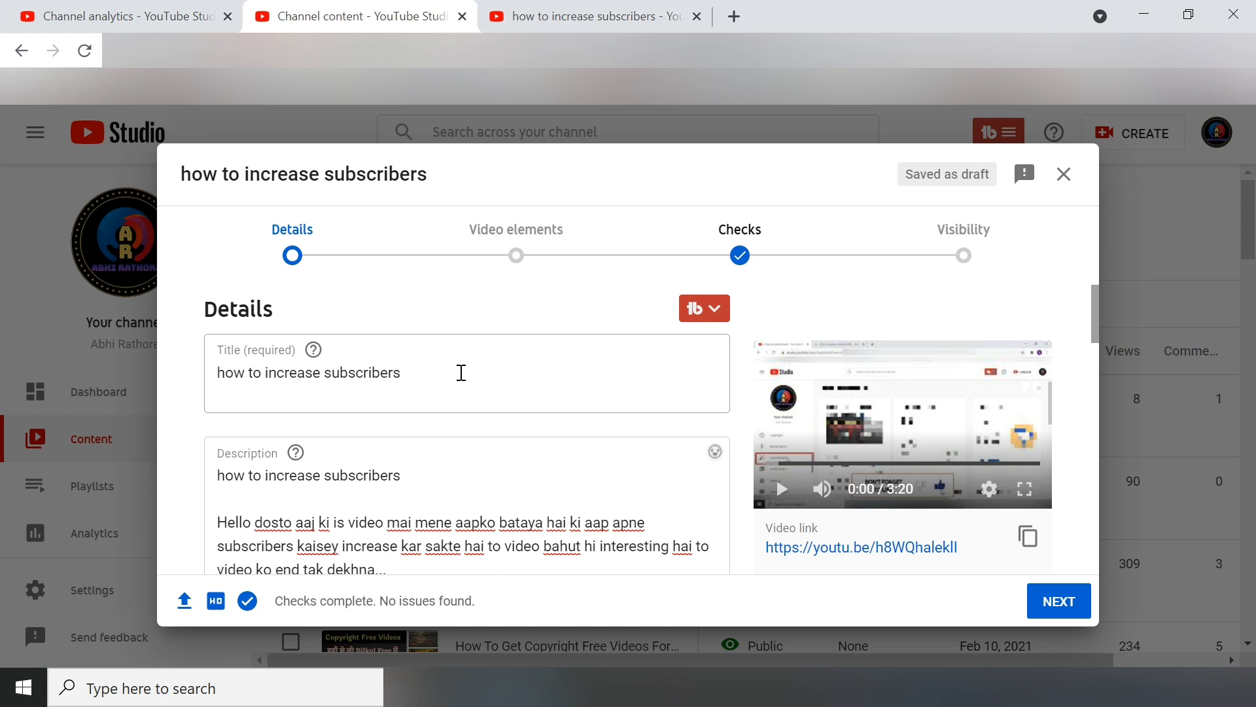
click(461, 372)
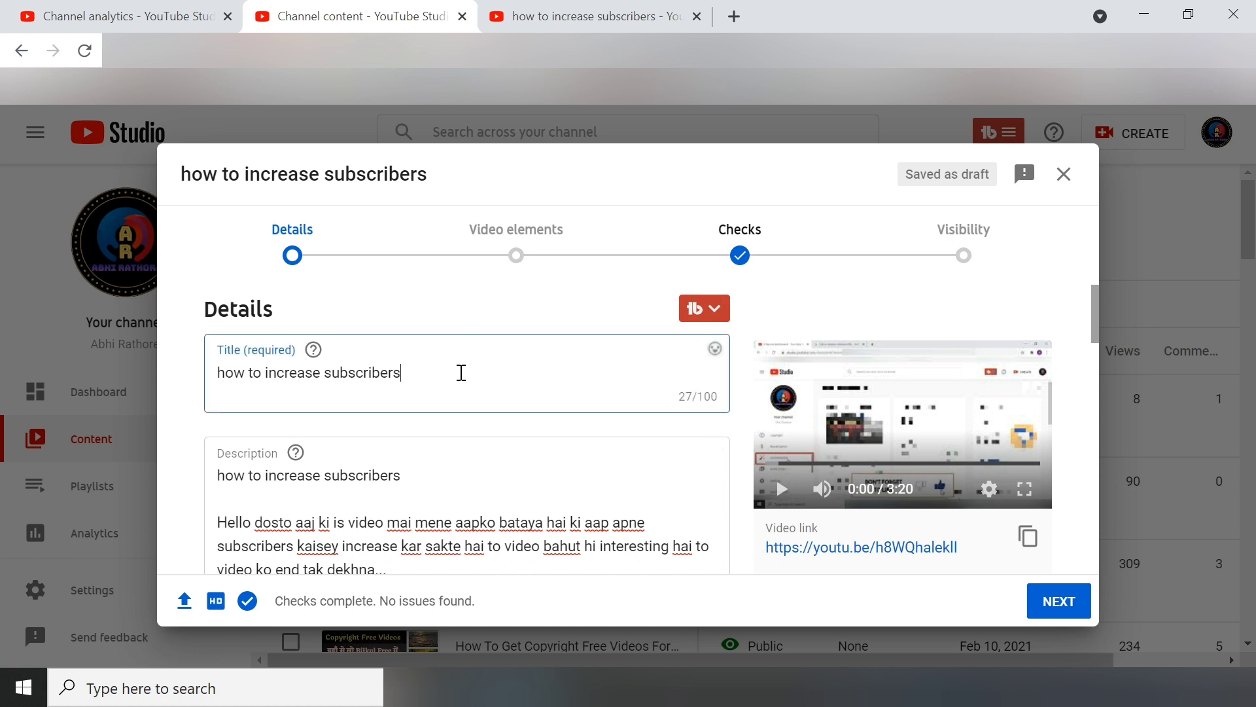
drag(461, 372, 184, 383)
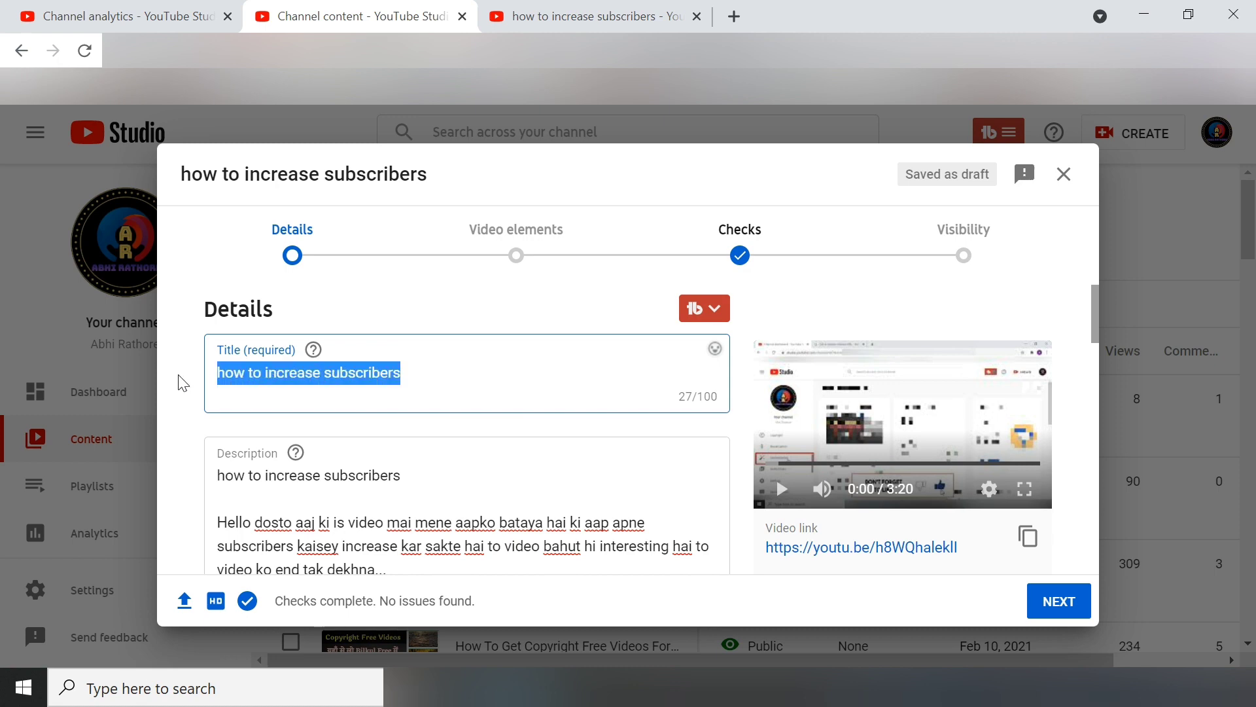
click(647, 16)
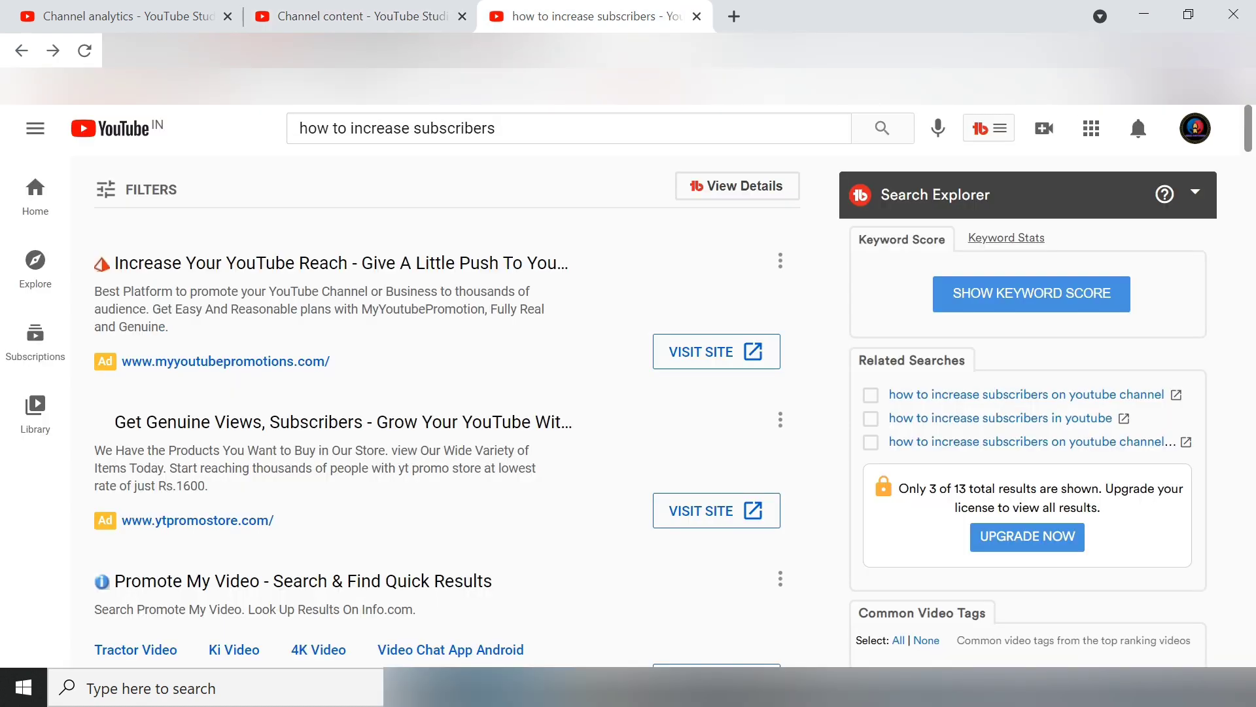
click(612, 124)
key(Return)
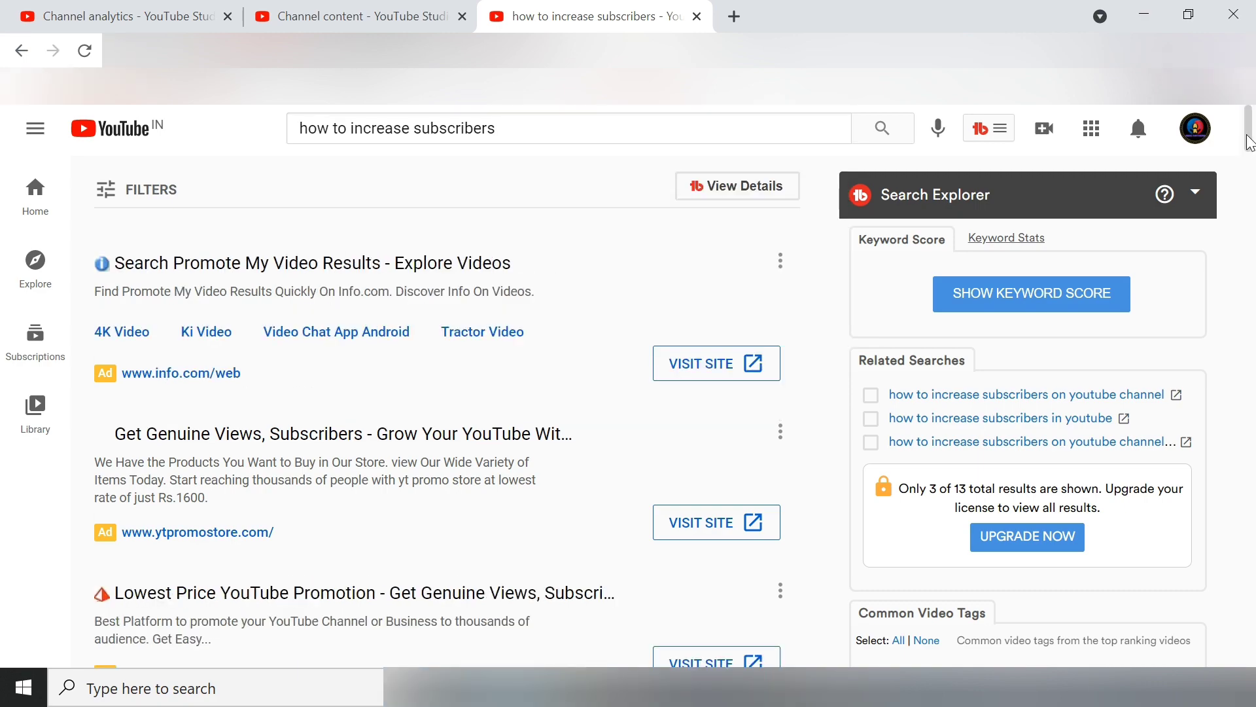
mouse_move(1250, 145)
mouse_down()
mouse_move(1250, 181)
mouse_move(1248, 141)
mouse_up()
Return to the draft video's details and start a new line below "Your queries:-" in the description
click(406, 8)
click(428, 367)
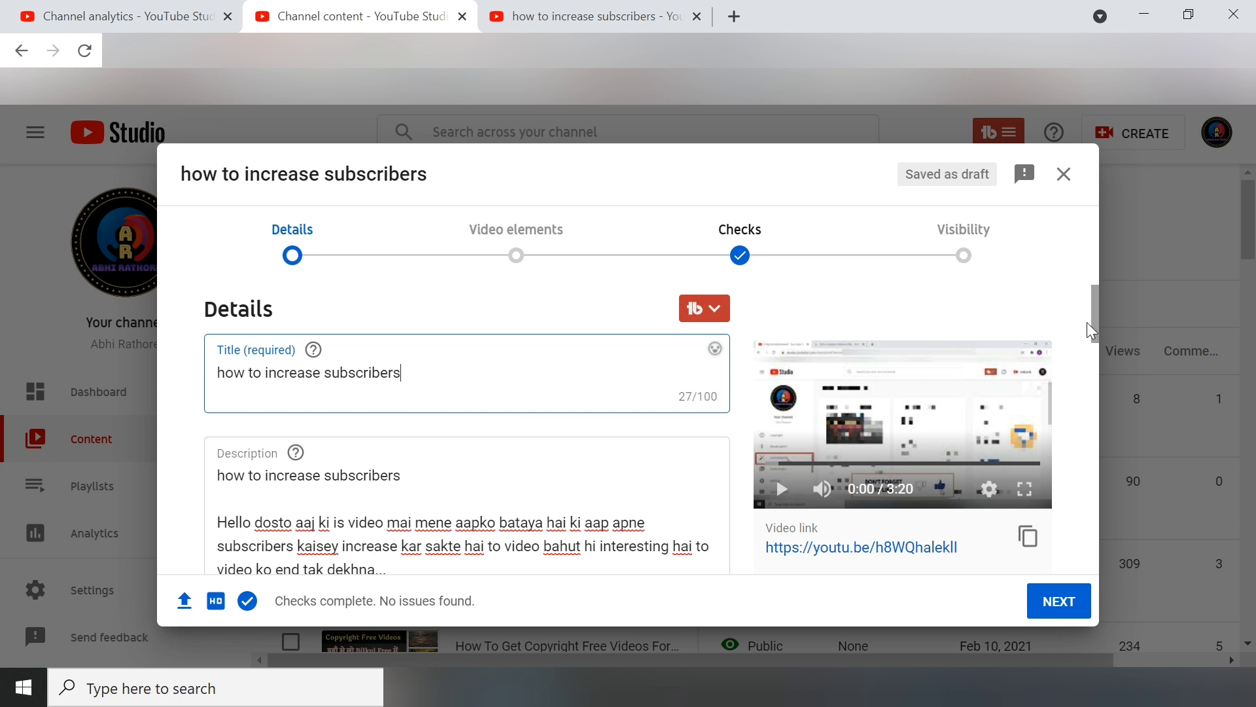
drag(1093, 322, 1093, 344)
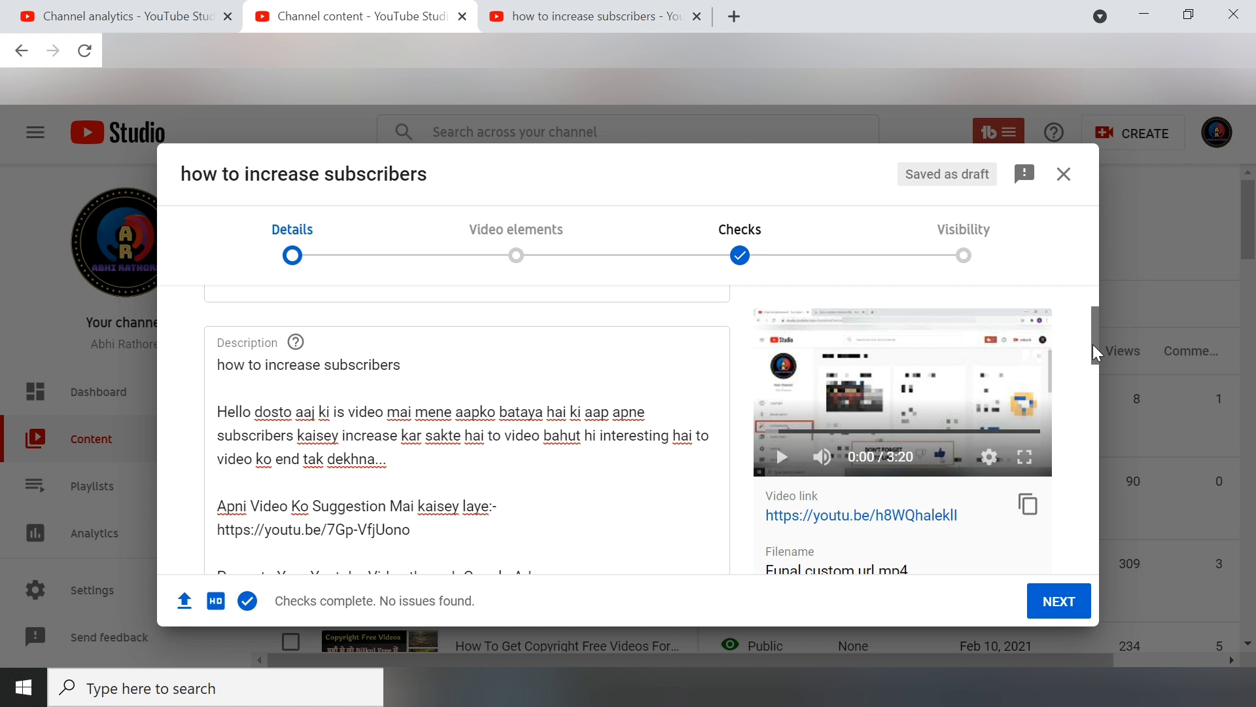
drag(1093, 344, 1094, 378)
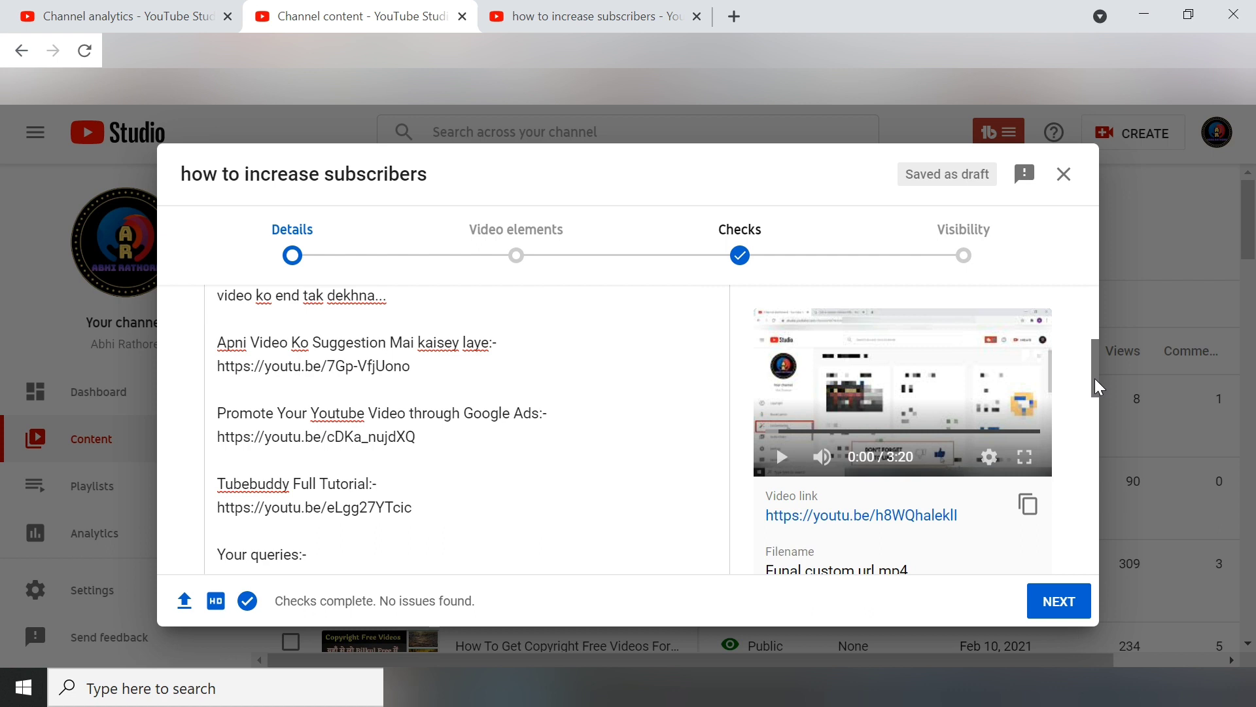
drag(1095, 380, 1097, 408)
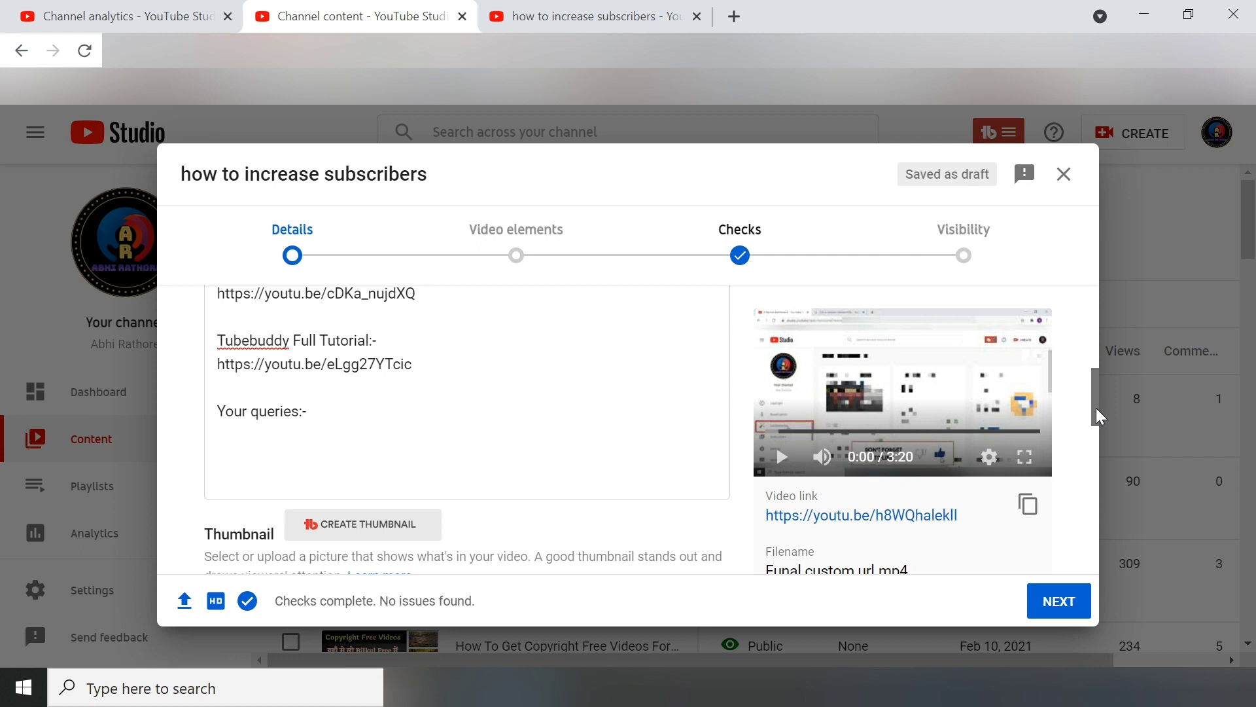
click(408, 420)
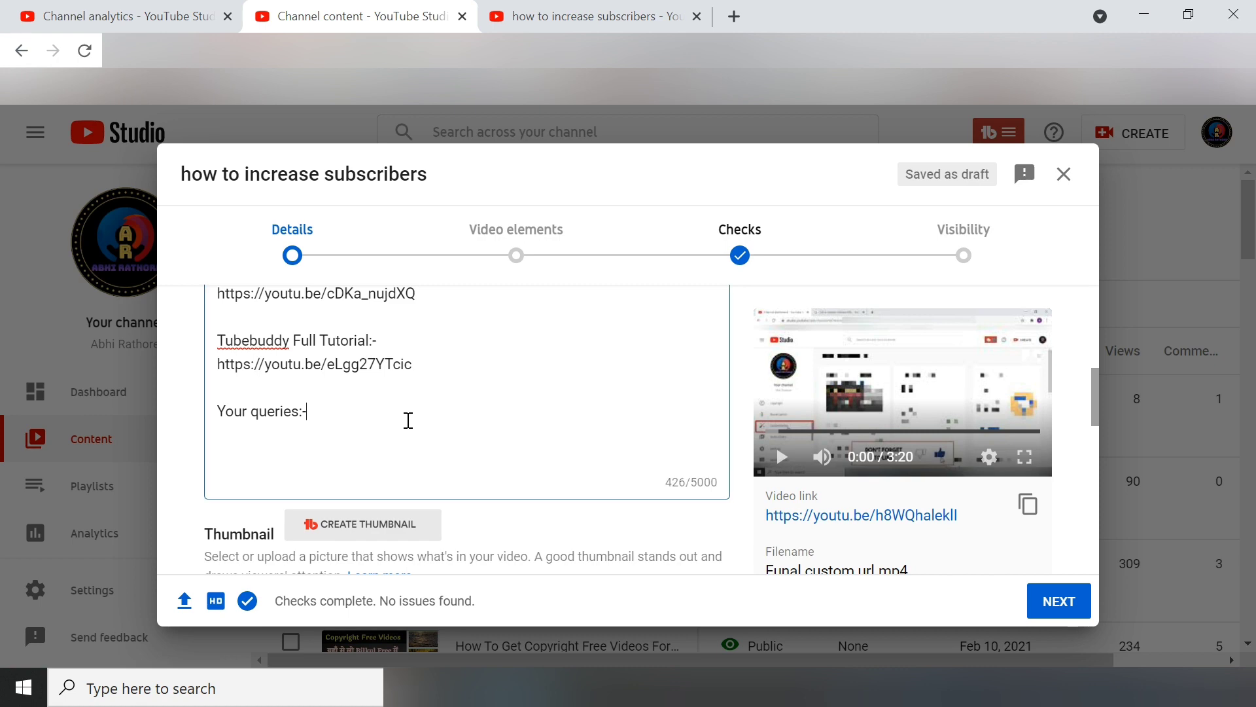
key(Return)
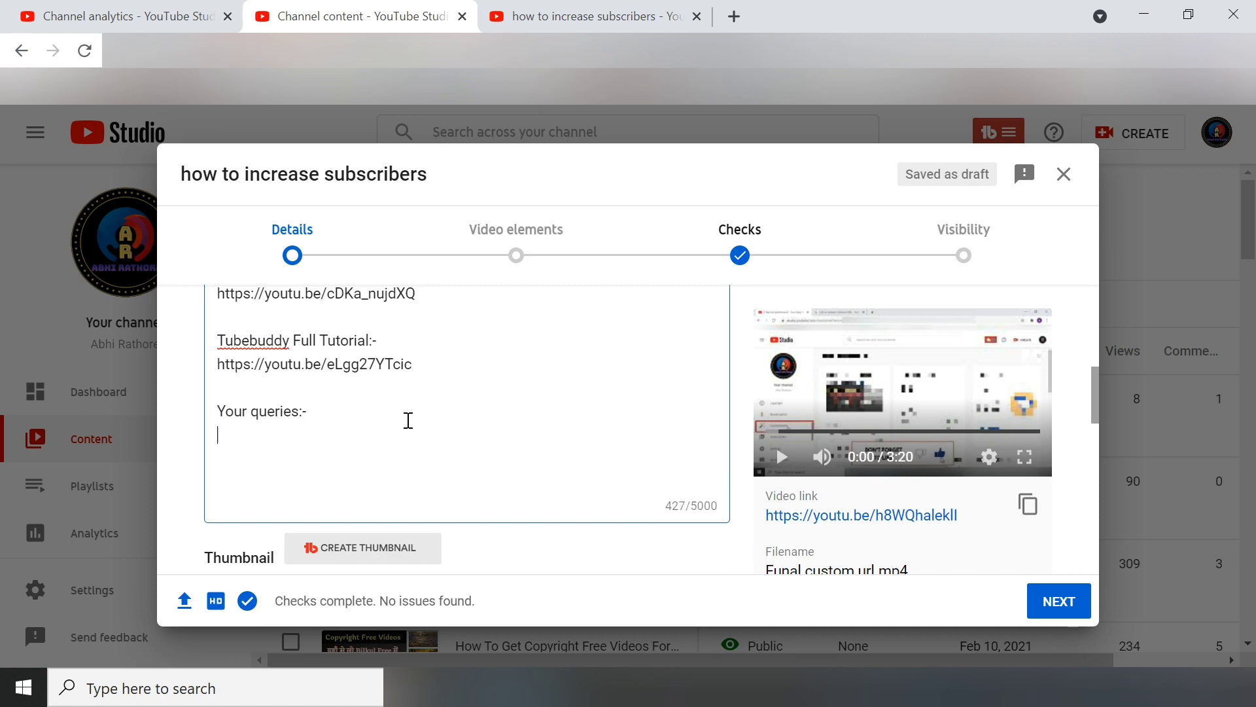
Open the "Get 1K Subscribers Daily on YouTube Channel 2021" video from the YouTube search results and pause playback
click(544, 9)
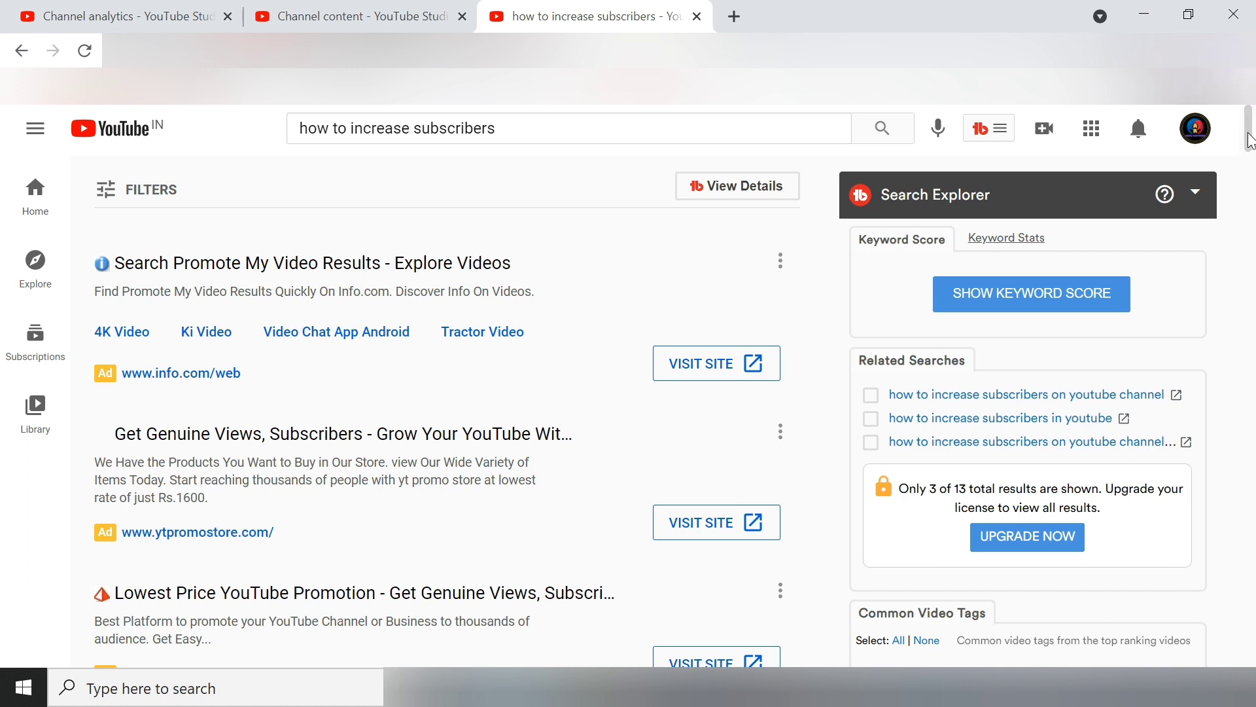
drag(1250, 141, 1252, 174)
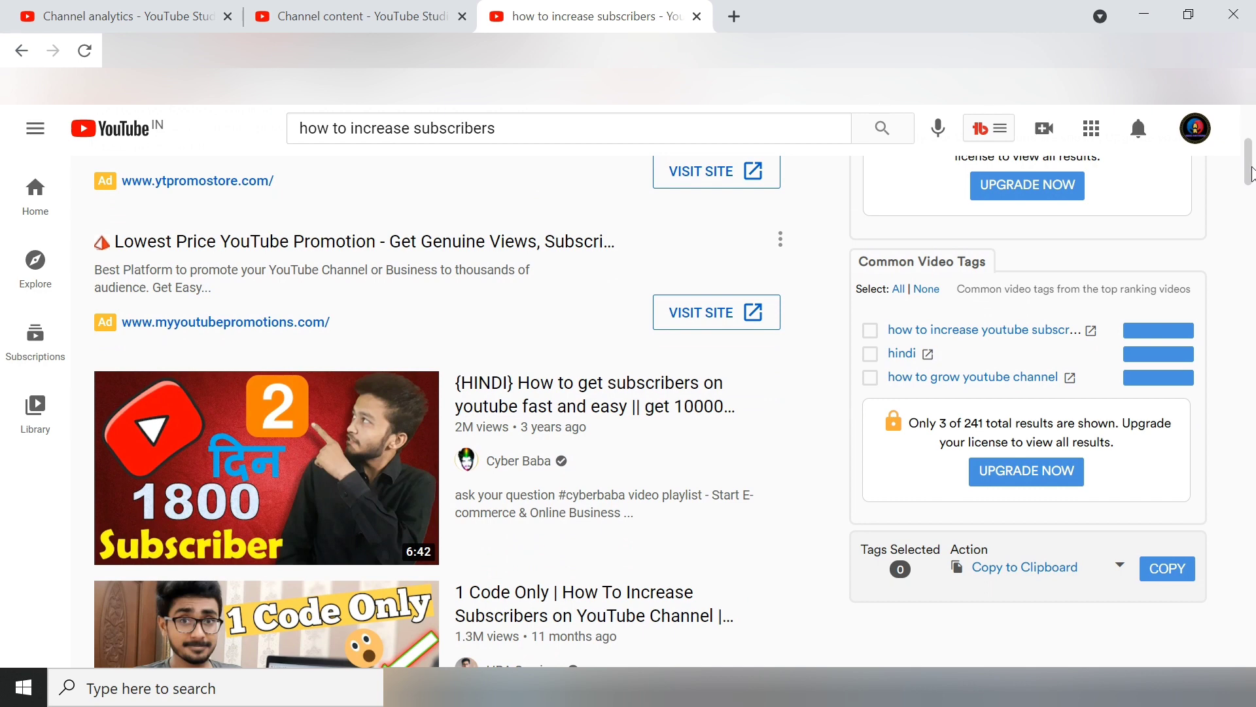
drag(1252, 175, 1251, 417)
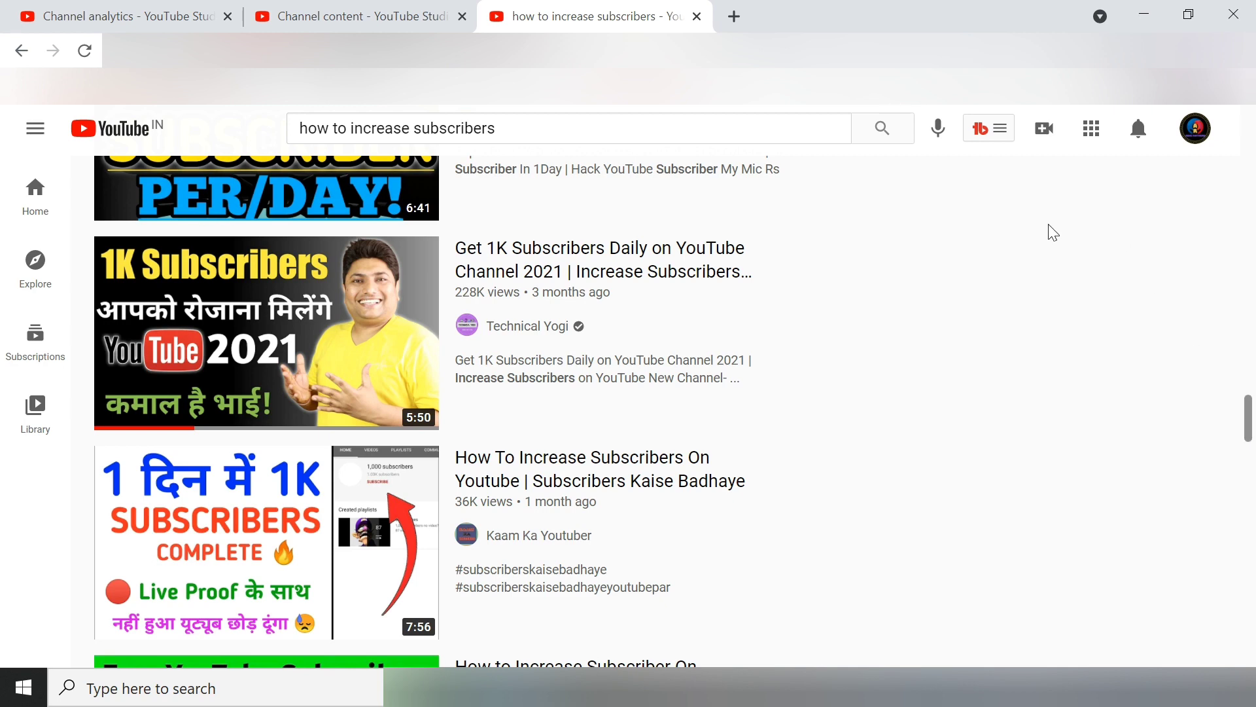
click(733, 254)
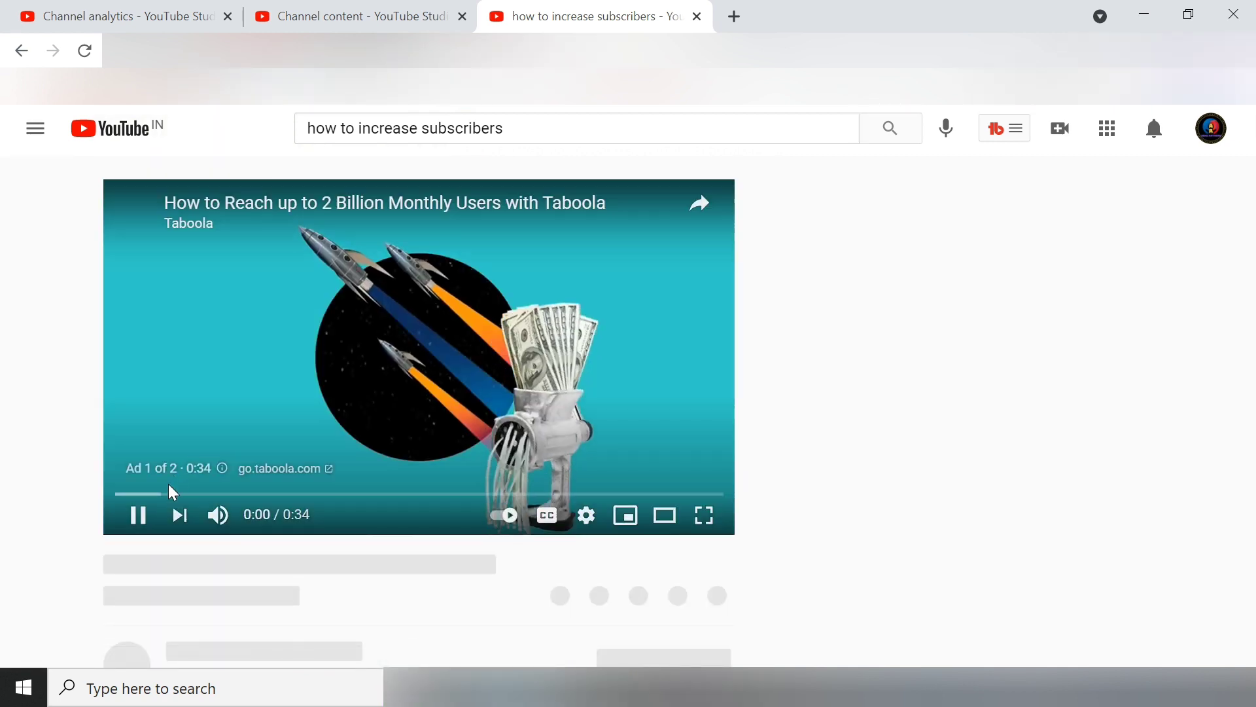
click(129, 515)
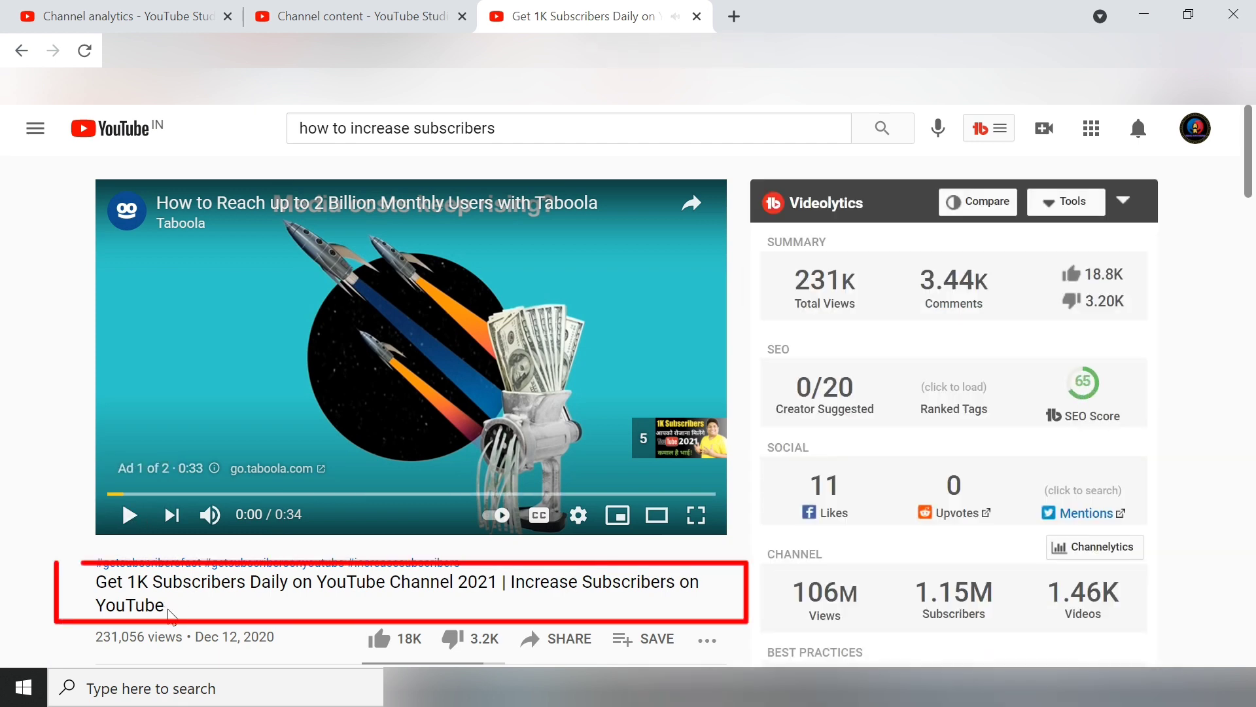
Copy the opened video's full title into the draft's description below "Your queries:-"
drag(169, 607, 101, 585)
key(ctrl+c)
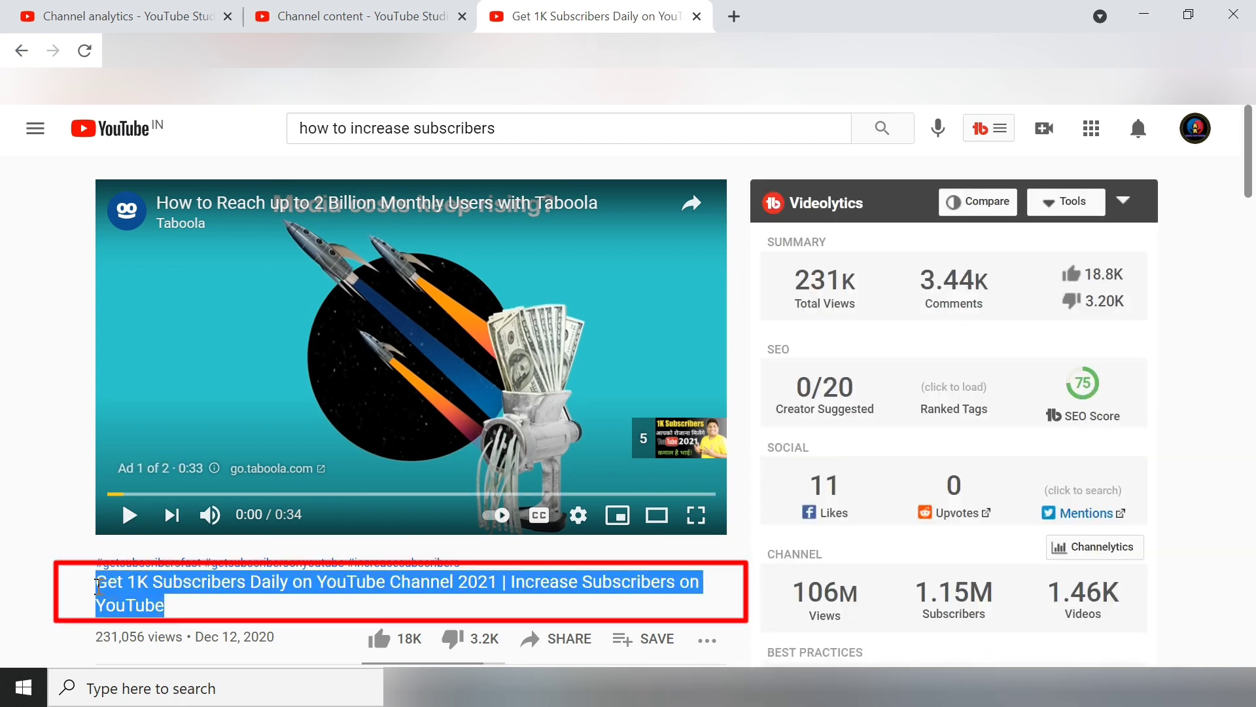
click(301, 17)
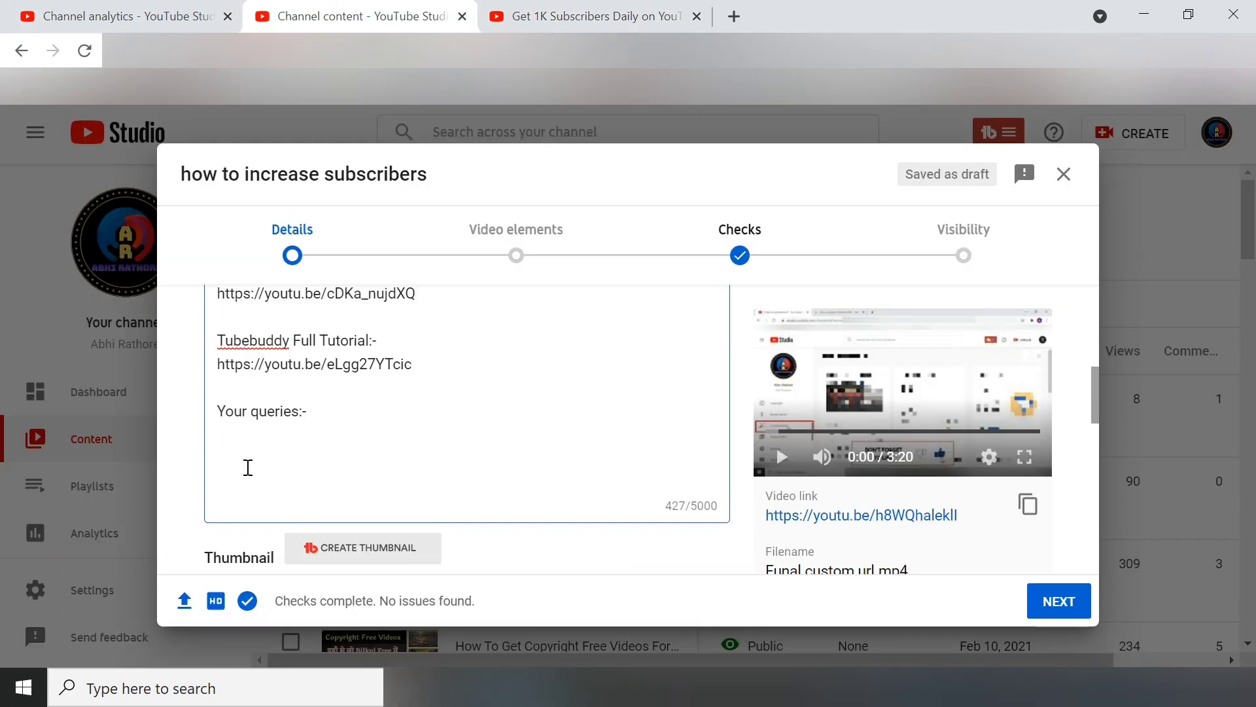
key(ctrl+v)
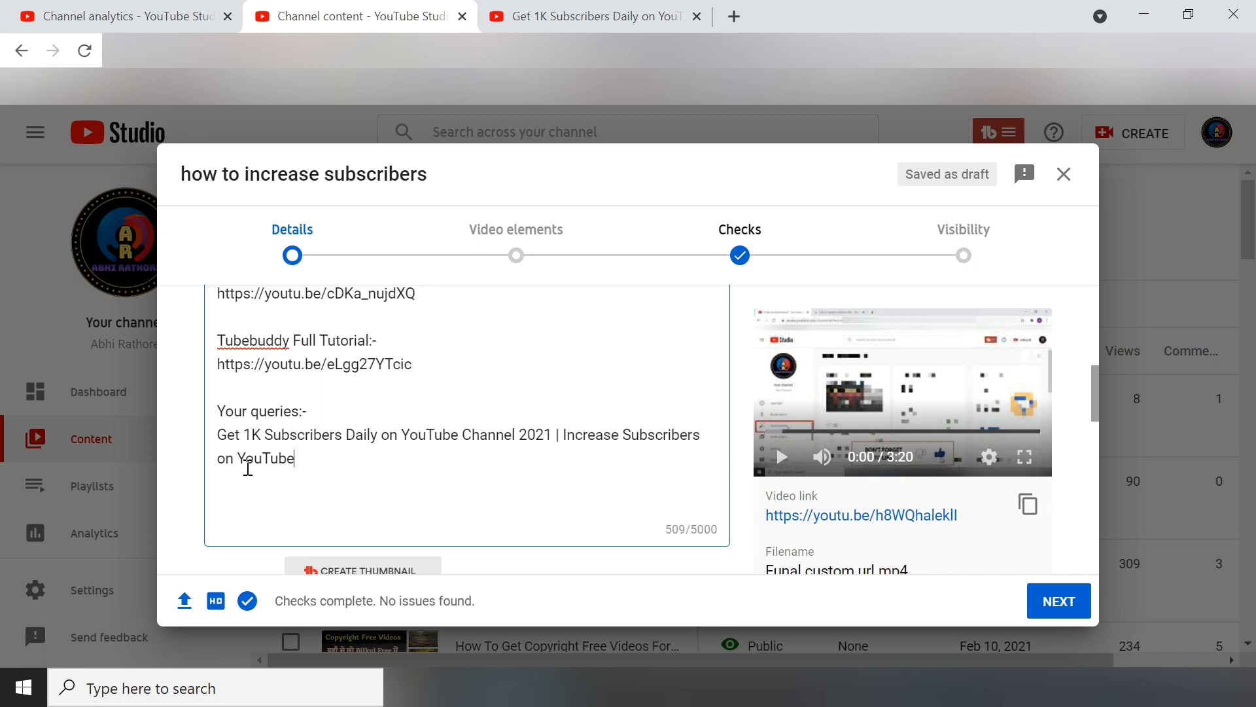
Go back to the search results, open the "subscriber Kaise Badhaye 2021" video and pause it
click(522, 9)
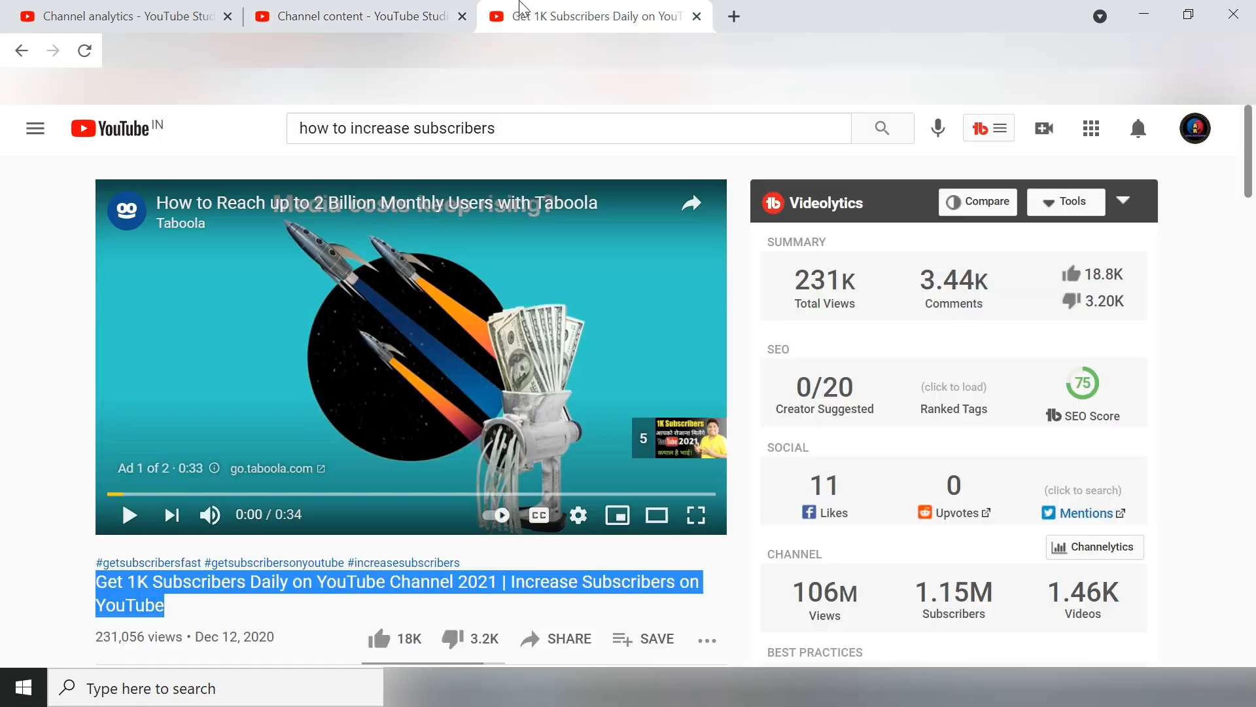
click(21, 51)
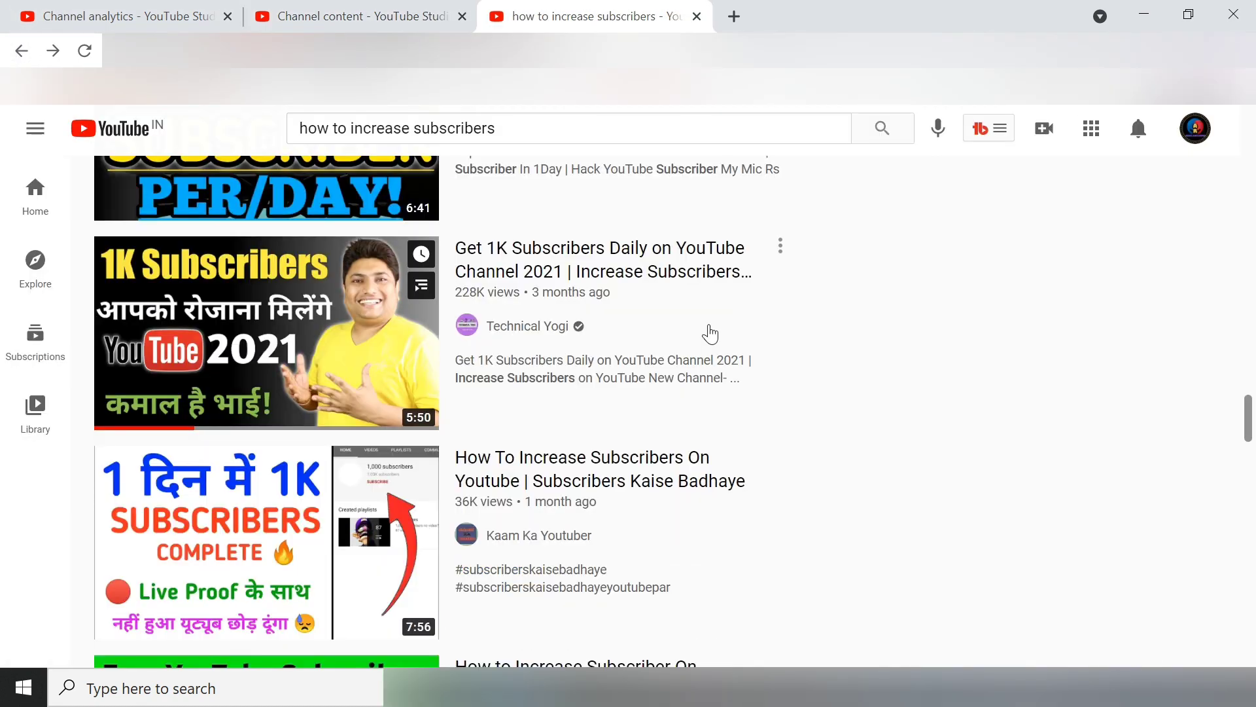
drag(1252, 414, 1250, 196)
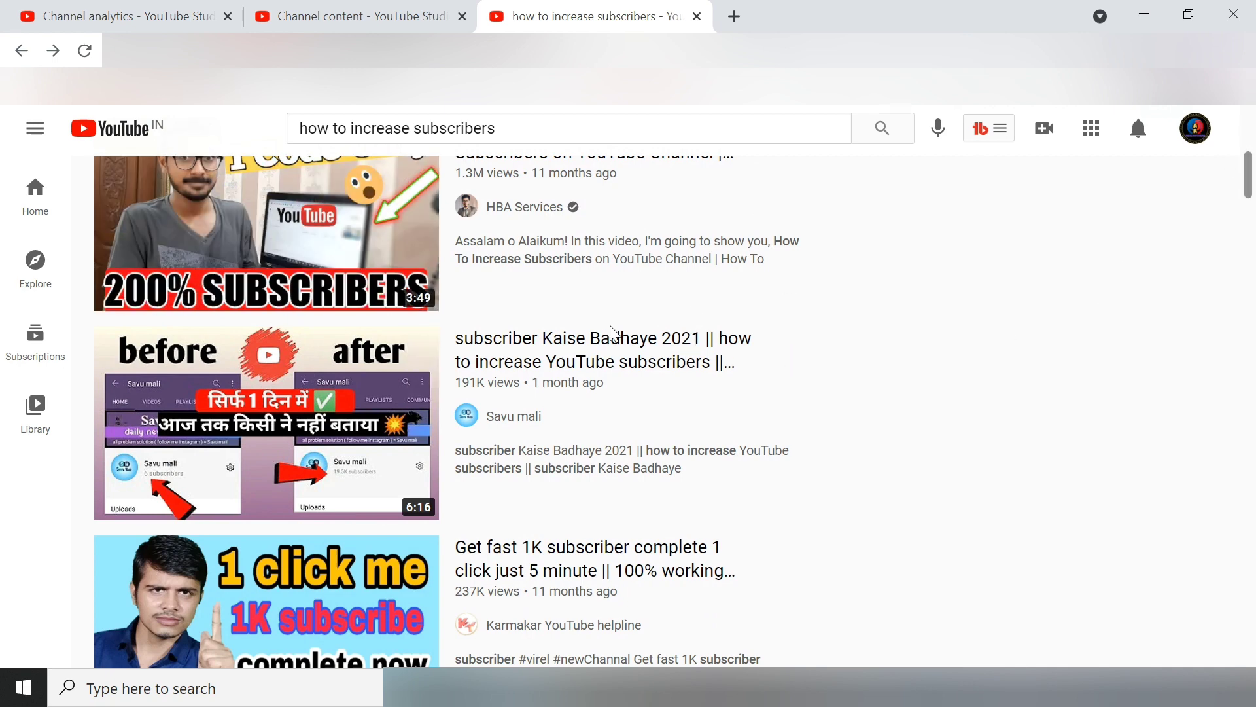
click(576, 341)
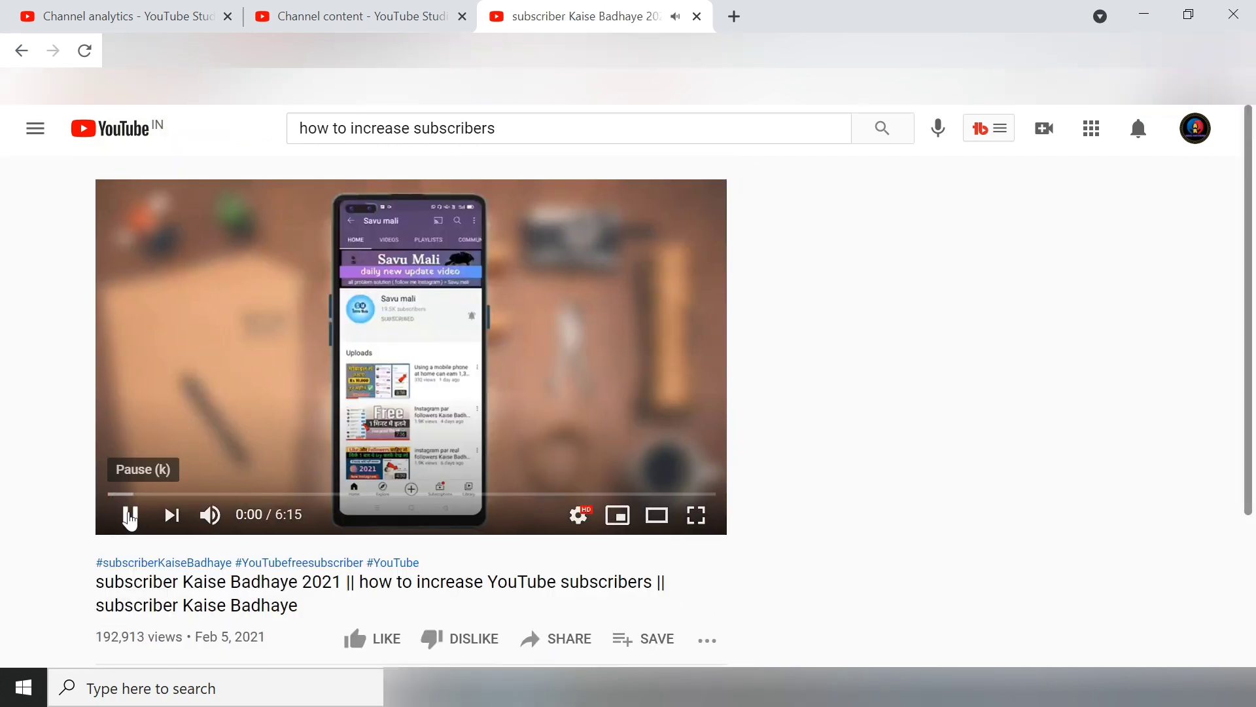
click(128, 514)
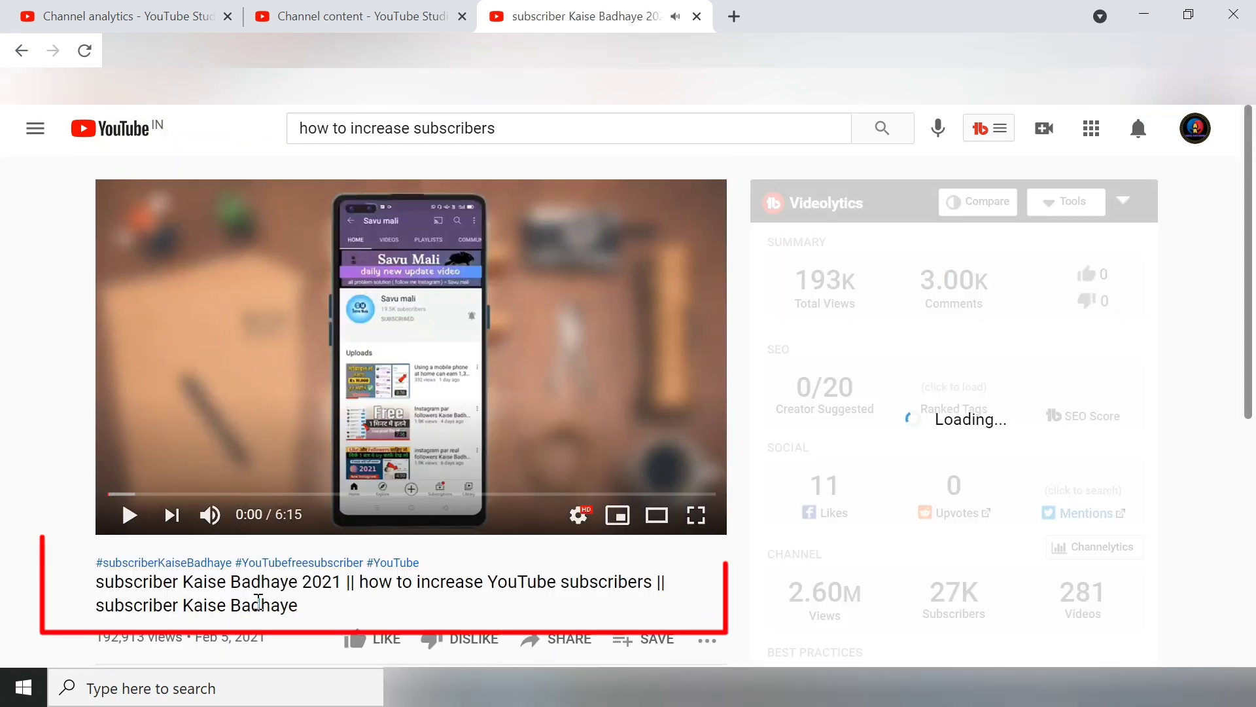
Copy the "subscriber Kaise Badhaye 2021" video's full title onto a new line at the end of the draft's description
drag(262, 605, 96, 589)
key(ctrl+c)
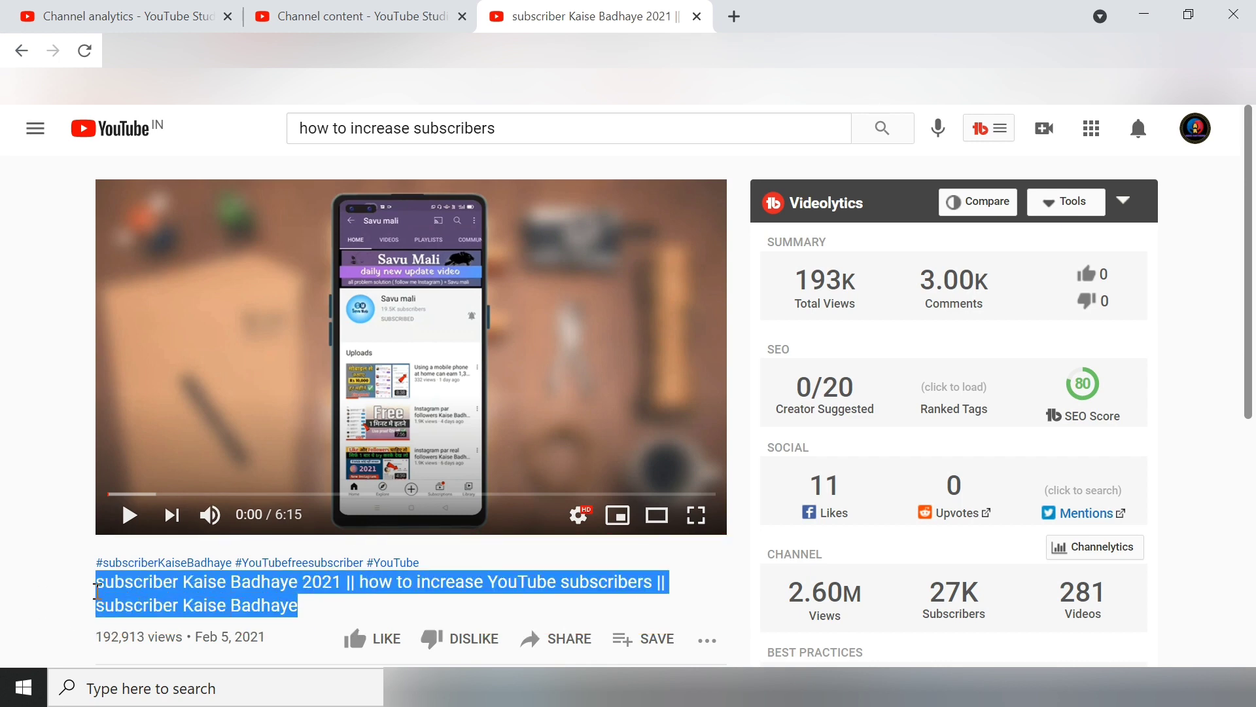
click(360, 17)
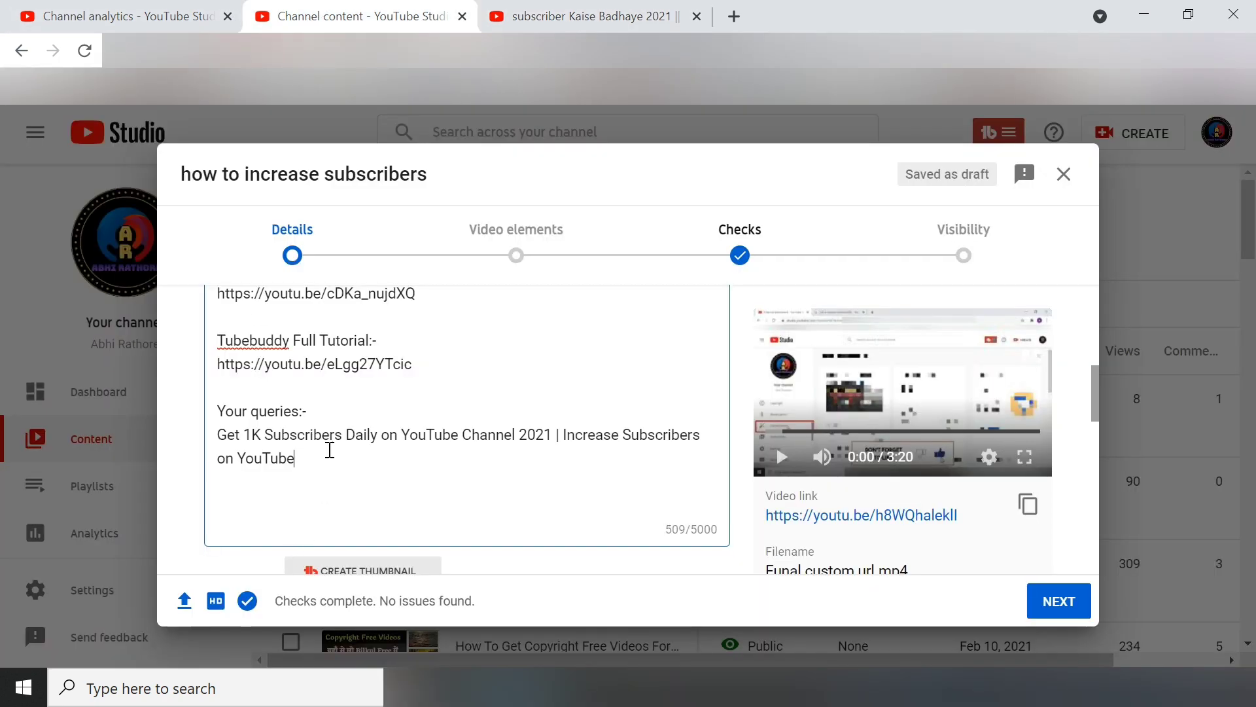
key(Return)
key(ctrl+v)
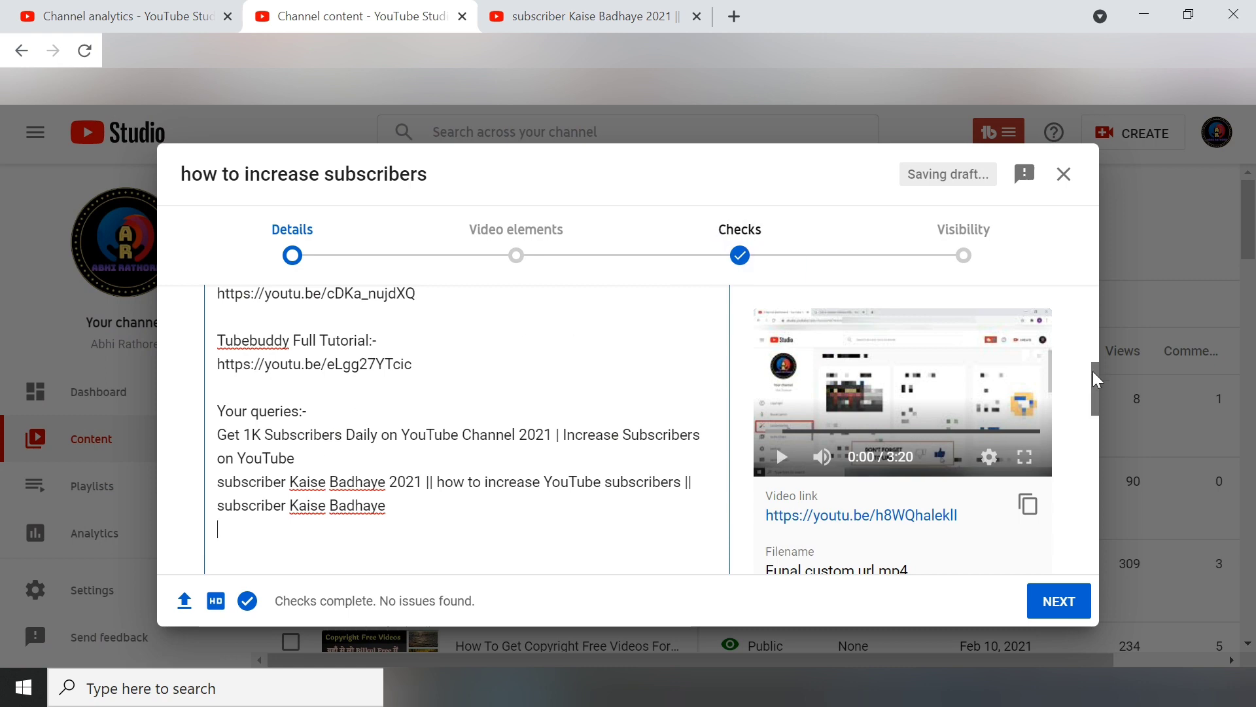
scroll(1094, 380, down, 2)
Copy the hashtags #subscriberKaiseBadhaye #YouTubefreesubscriber #YouTube from the opened video to the end of the draft's description
click(589, 16)
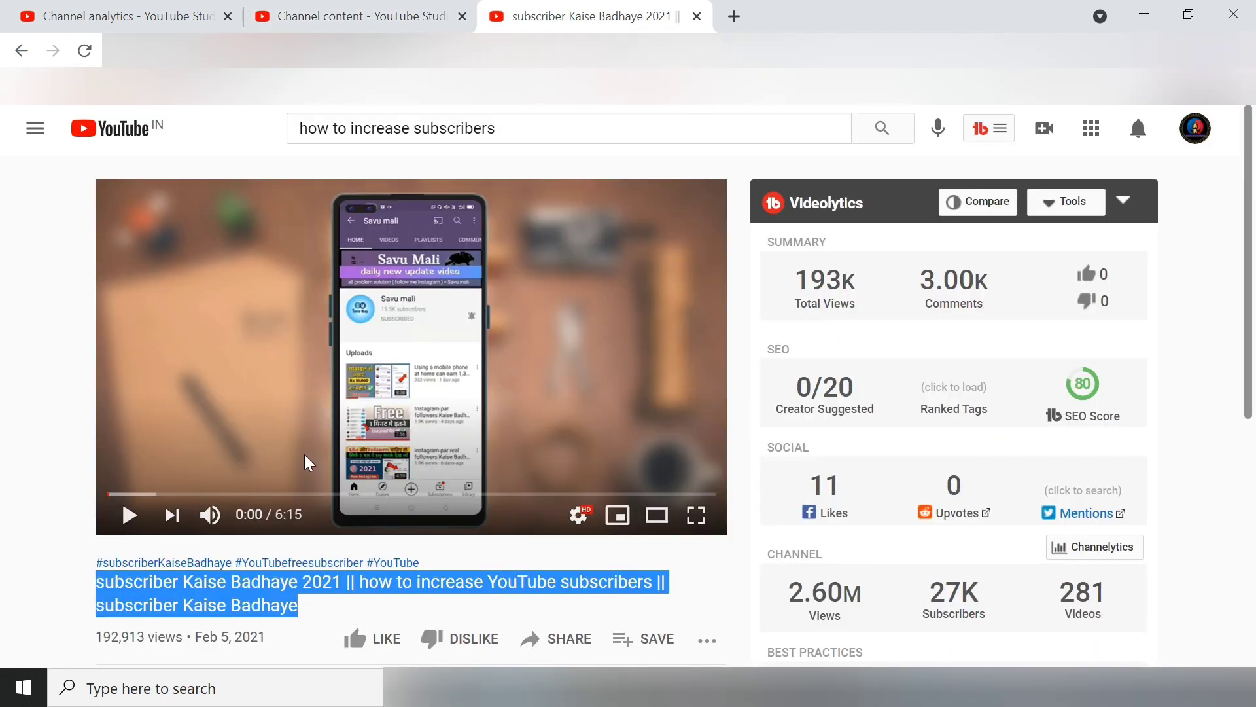
click(438, 563)
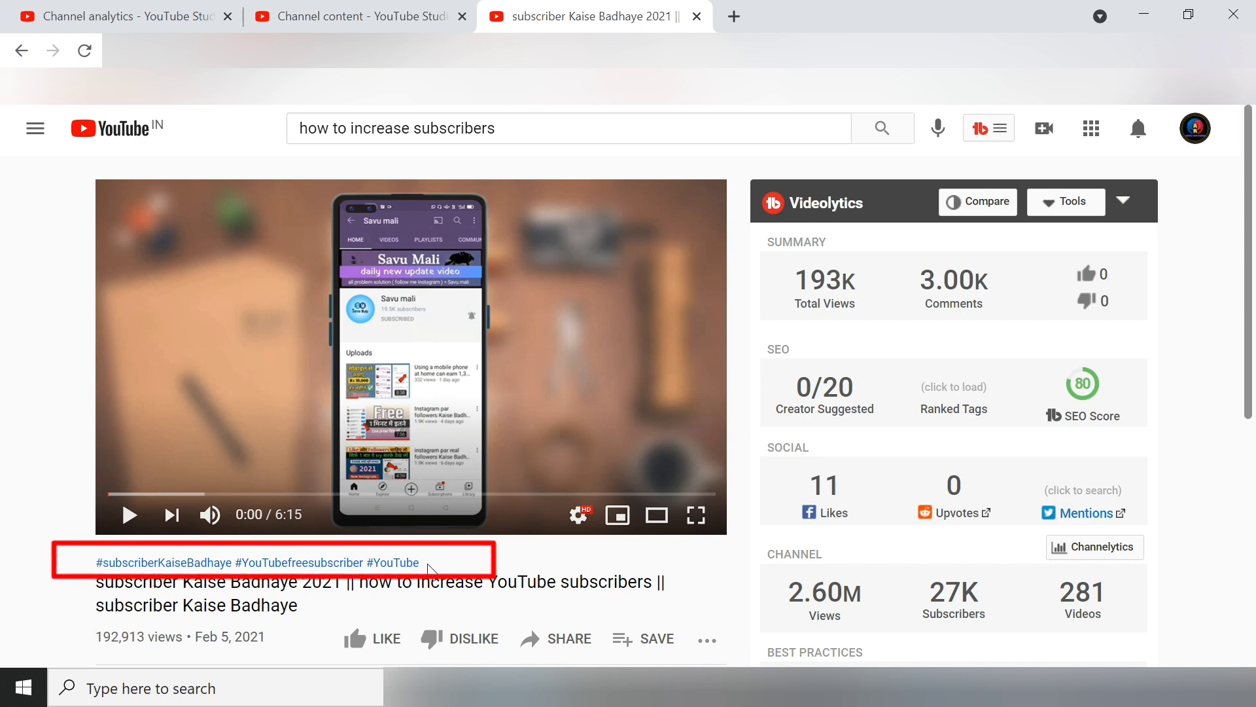
drag(428, 567, 161, 549)
key(ctrl+c)
click(360, 17)
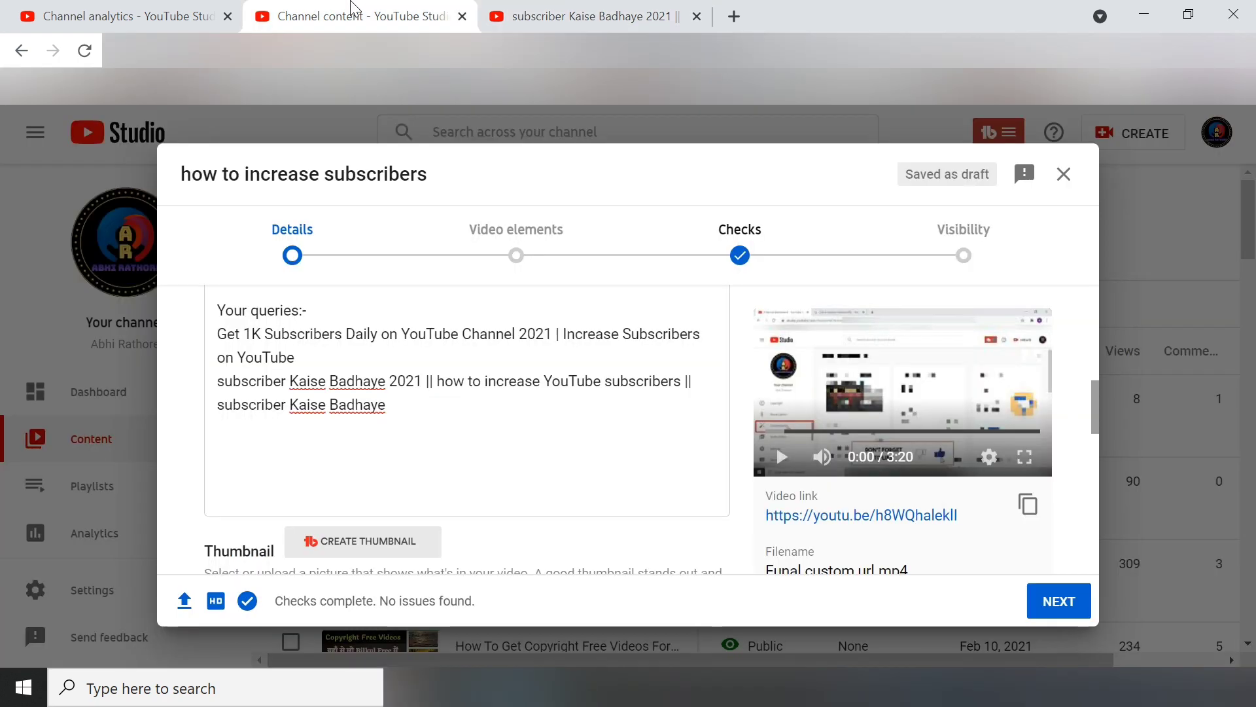
click(318, 461)
key(ctrl+v)
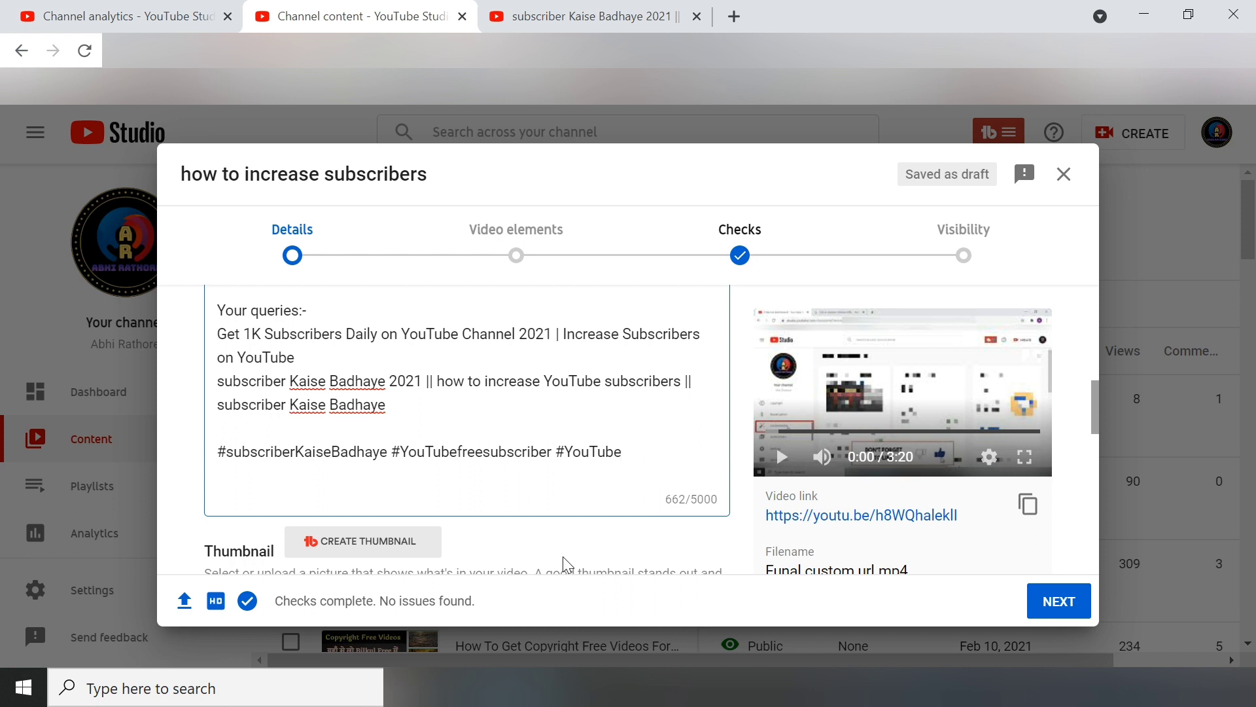
Return to the channel analytics to view the Reach data on traffic sources and impressions
click(194, 9)
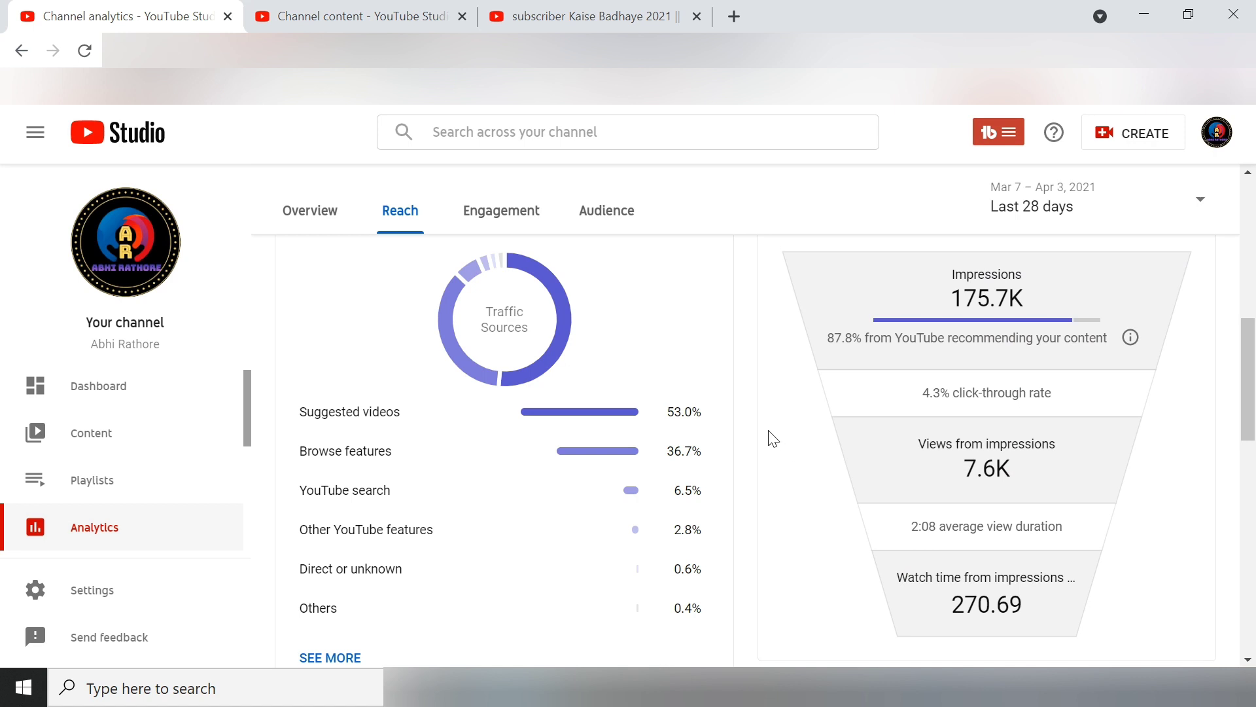